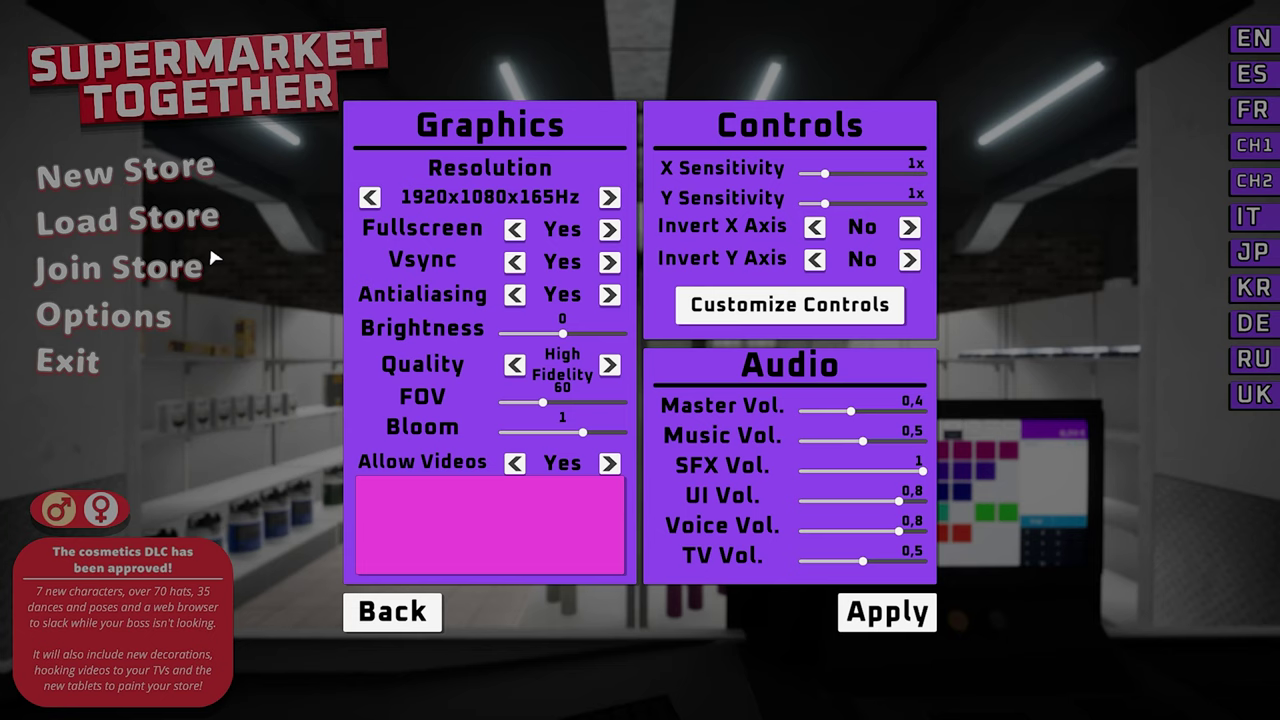
Leave the Options screen and begin creating a new store from the main menu.
click(434, 613)
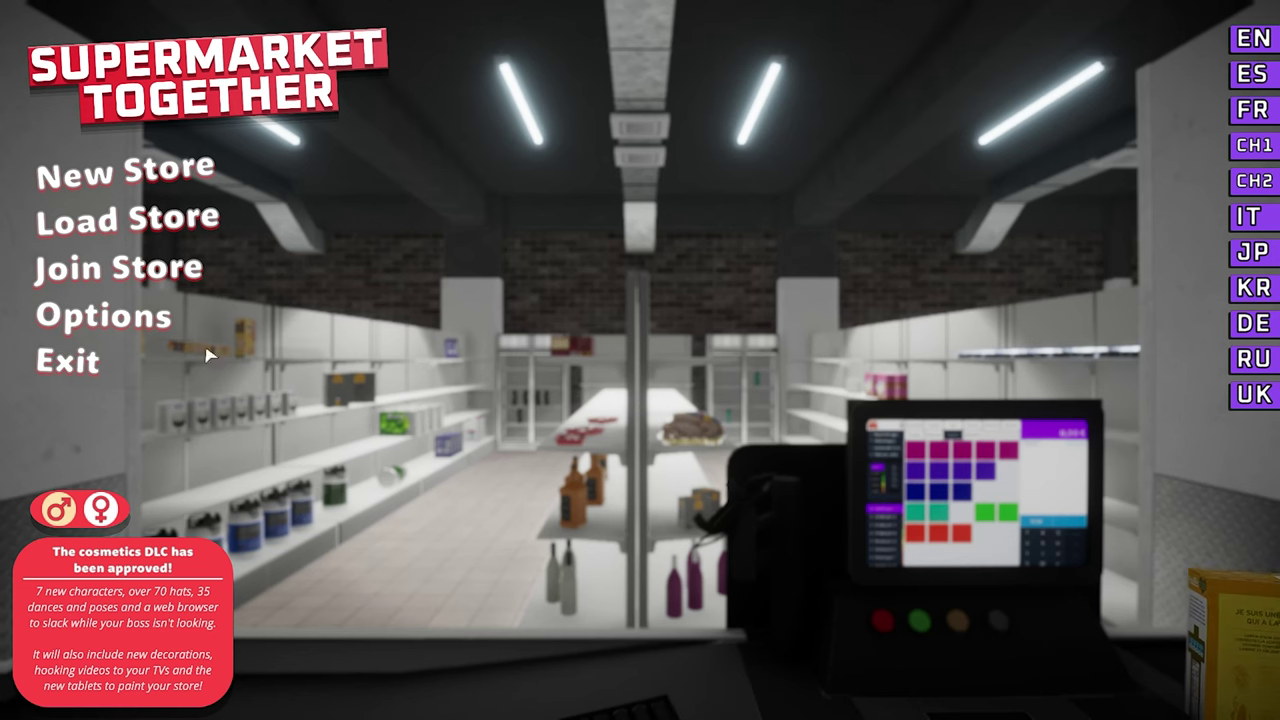
click(166, 168)
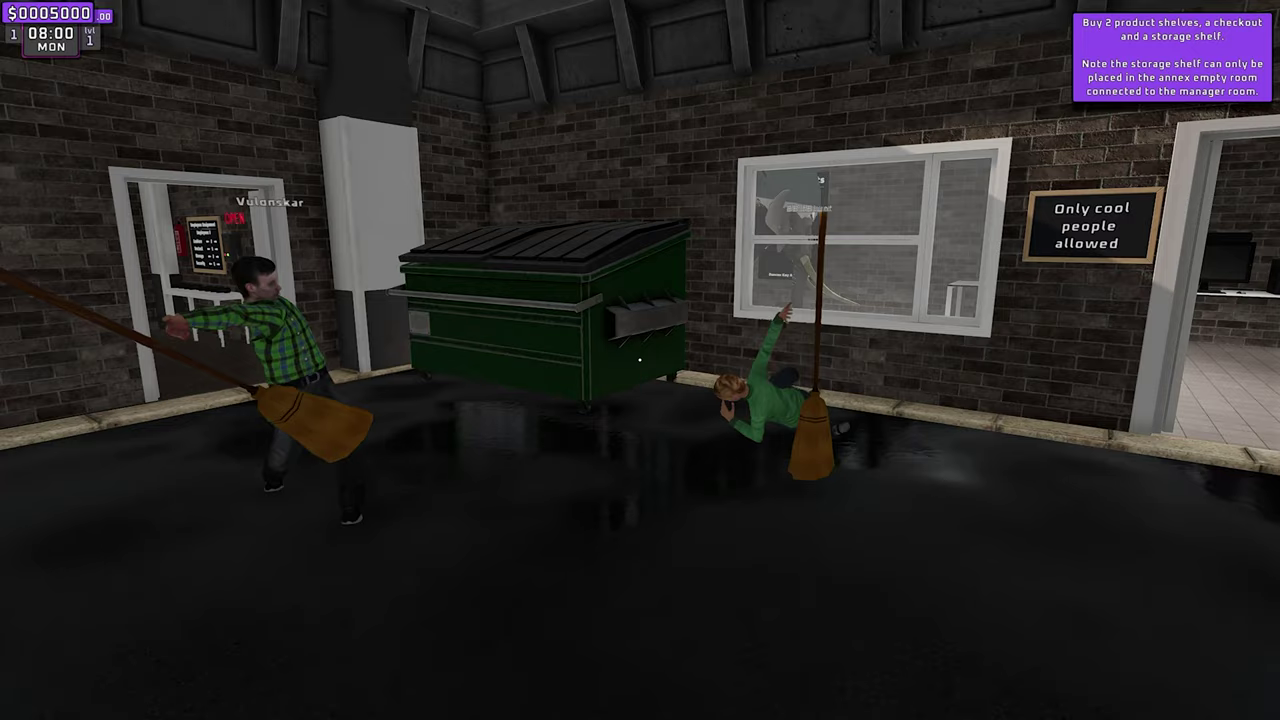
Bring up the pause menu to check it before stocking rice.
key(Escape)
key(Escape)
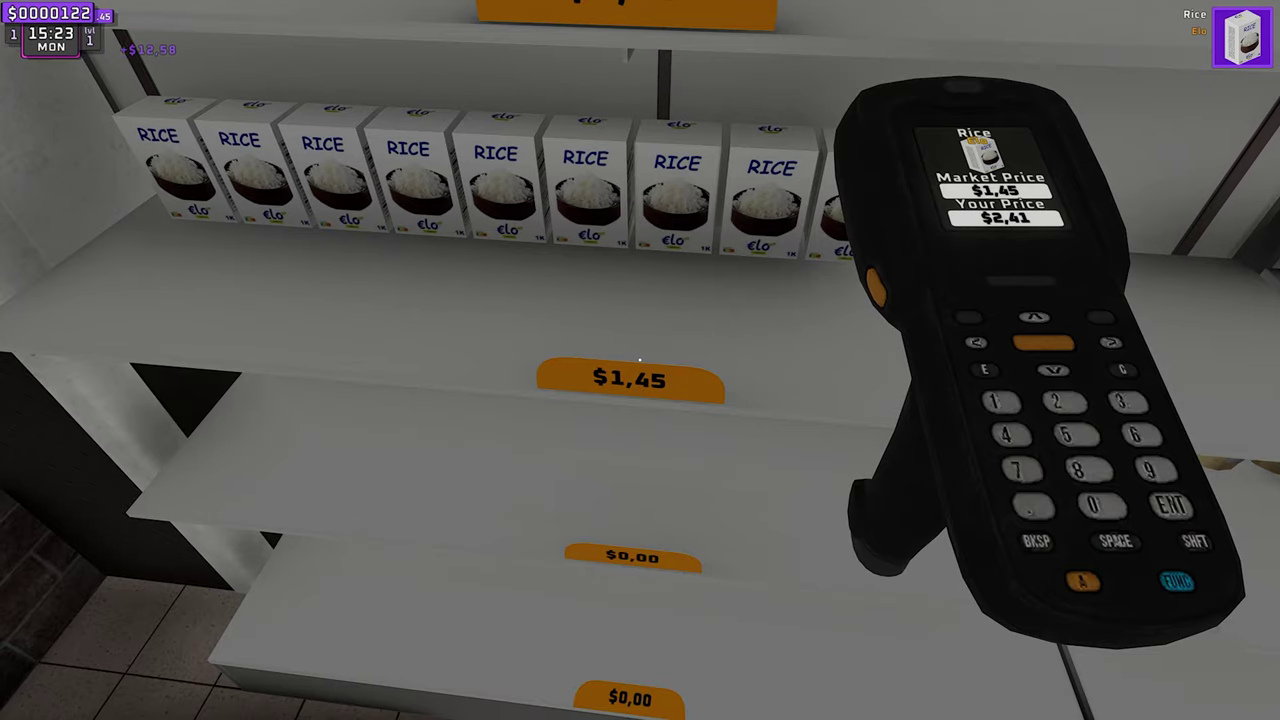
scroll(640, 360, up, 3)
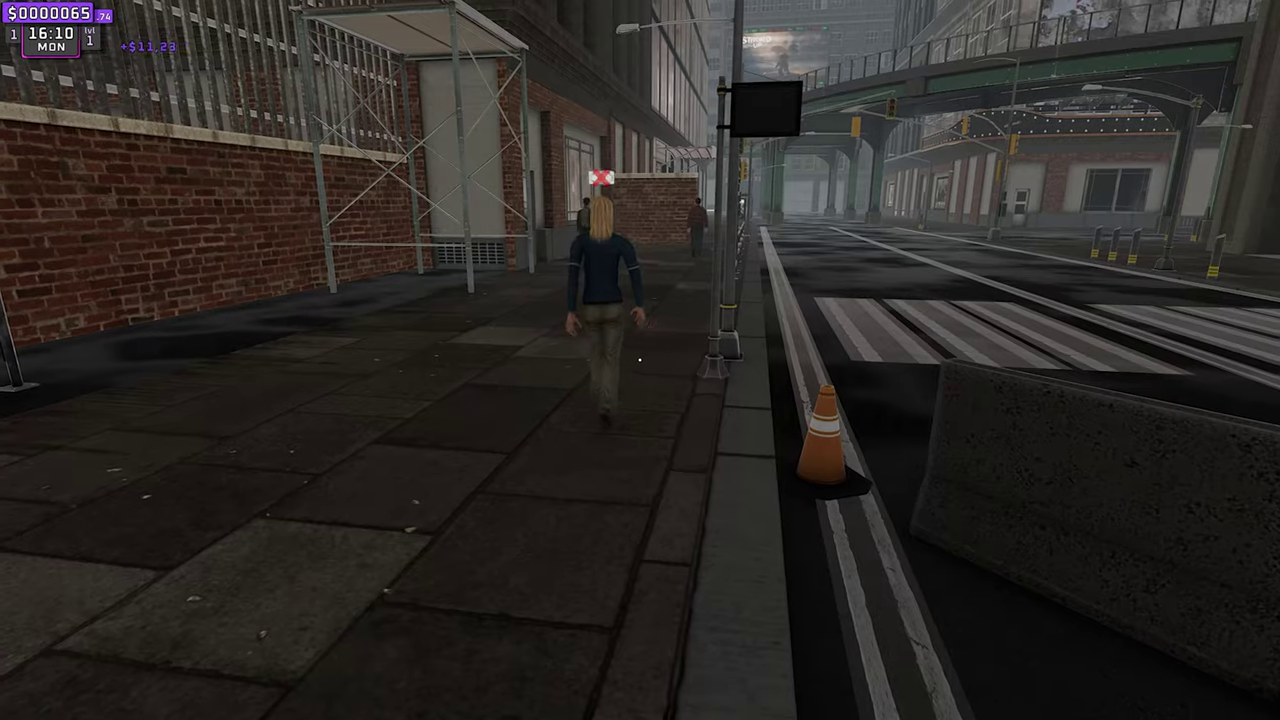
Walk down the sidewalk and through the back door into the storage room.
key(w)
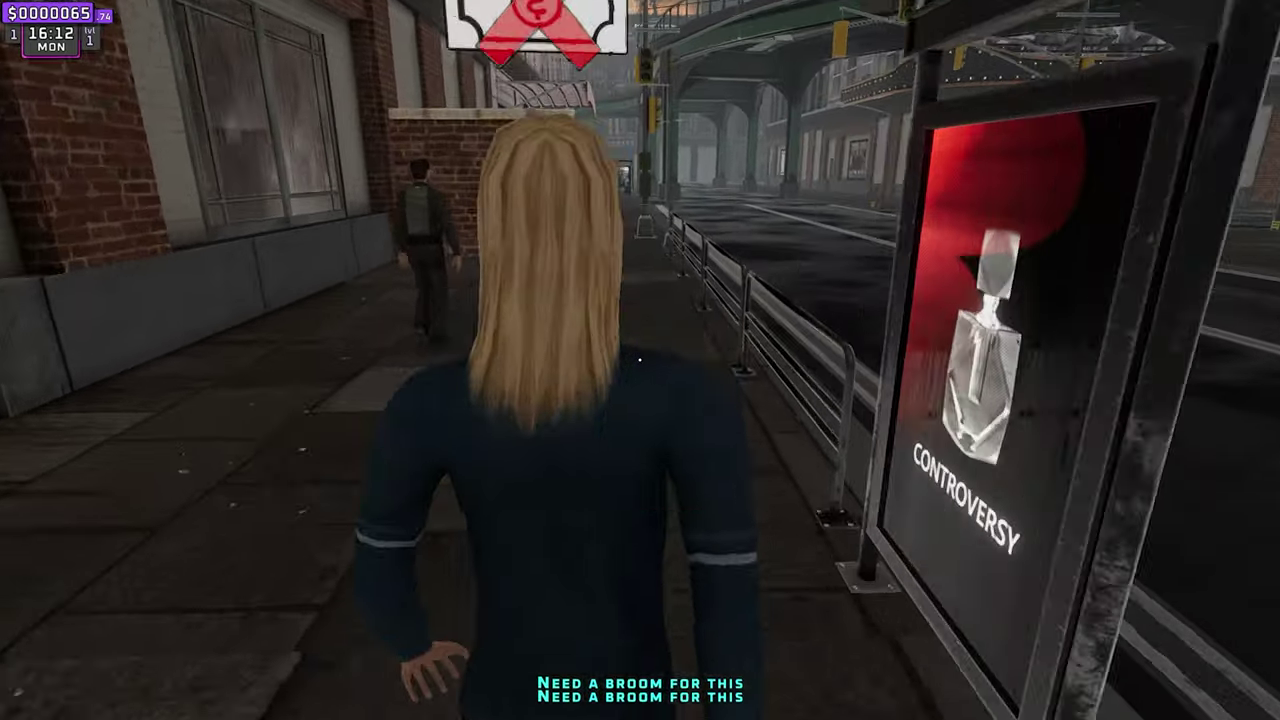
key(w)
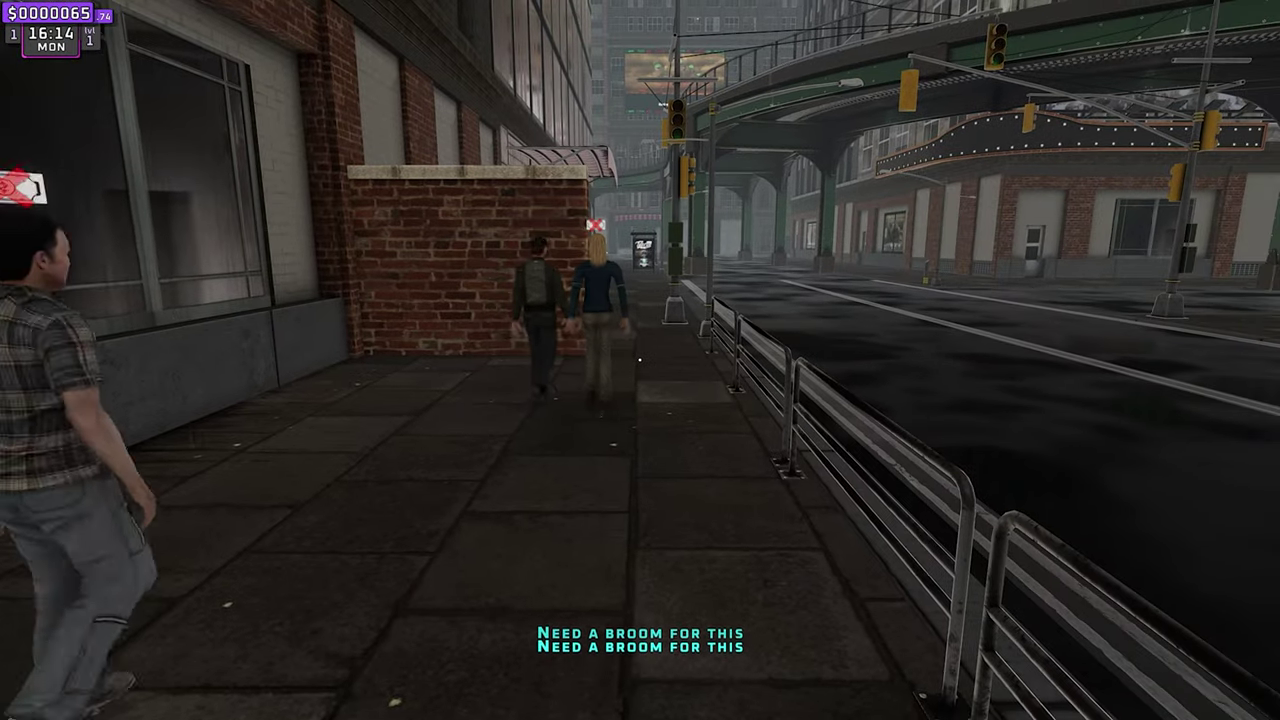
key(w)
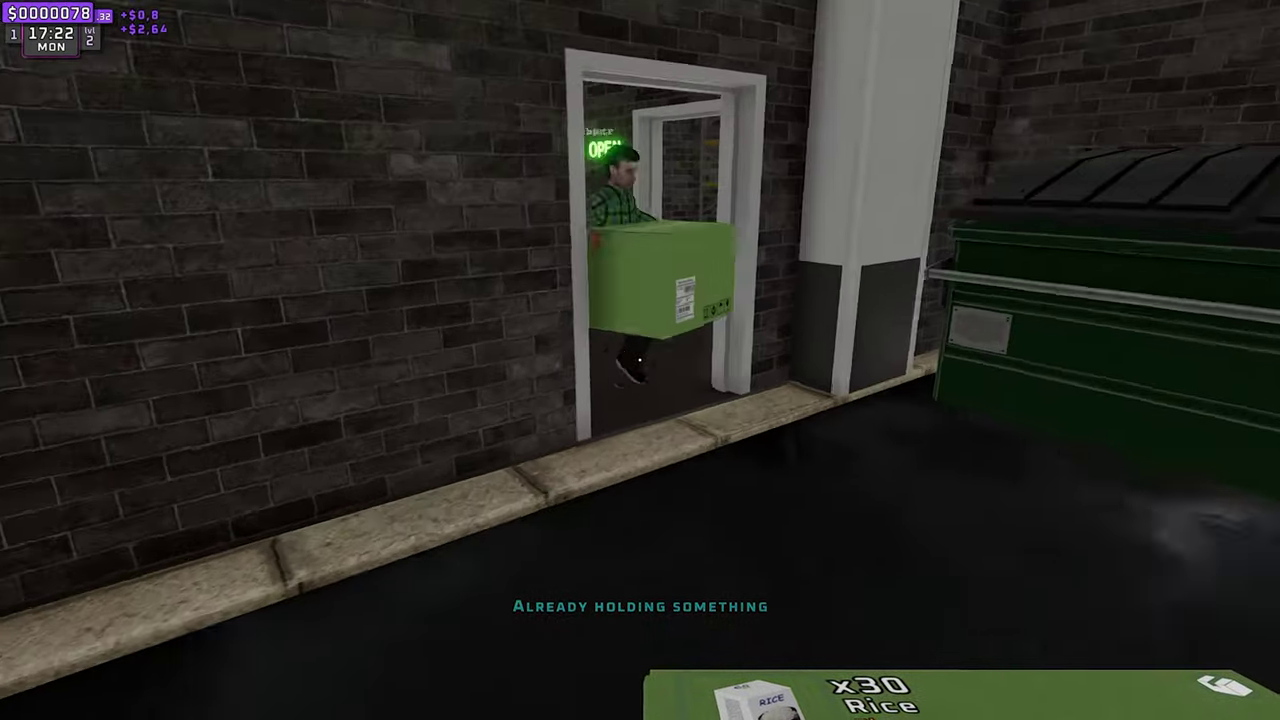
key(w)
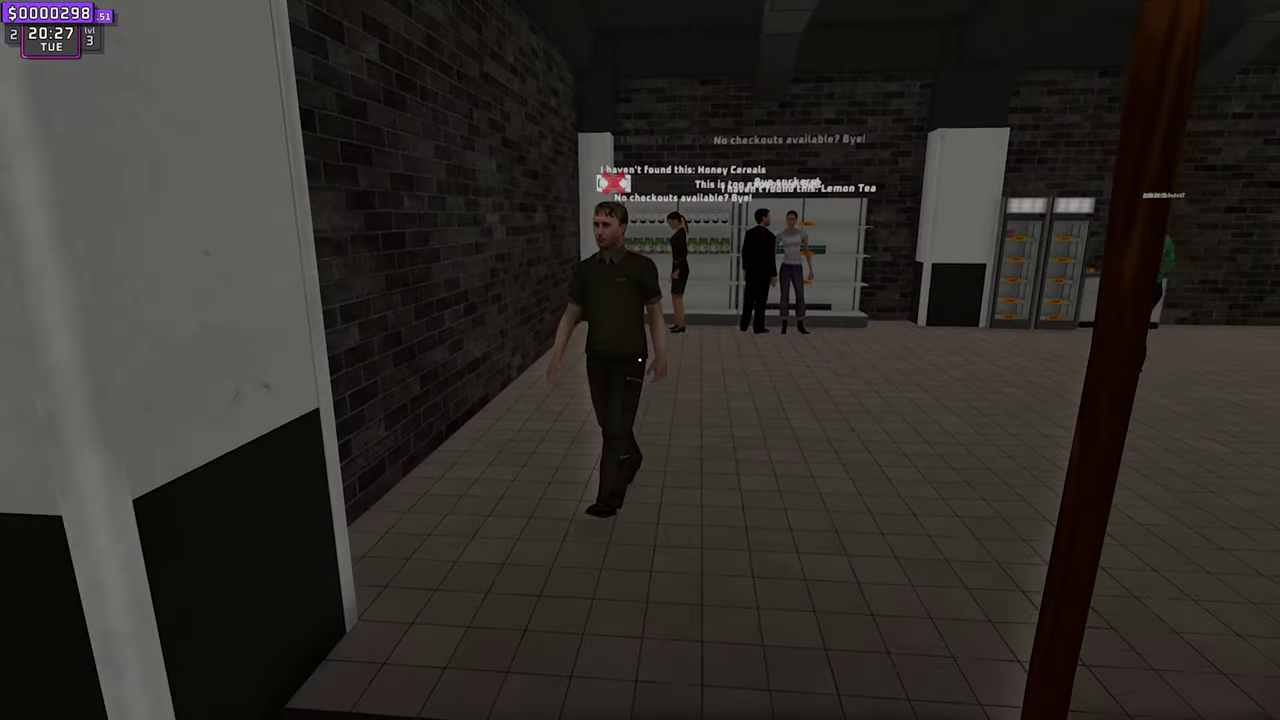
Swing the broom at nearby customers, hitting one of them.
click(640, 360)
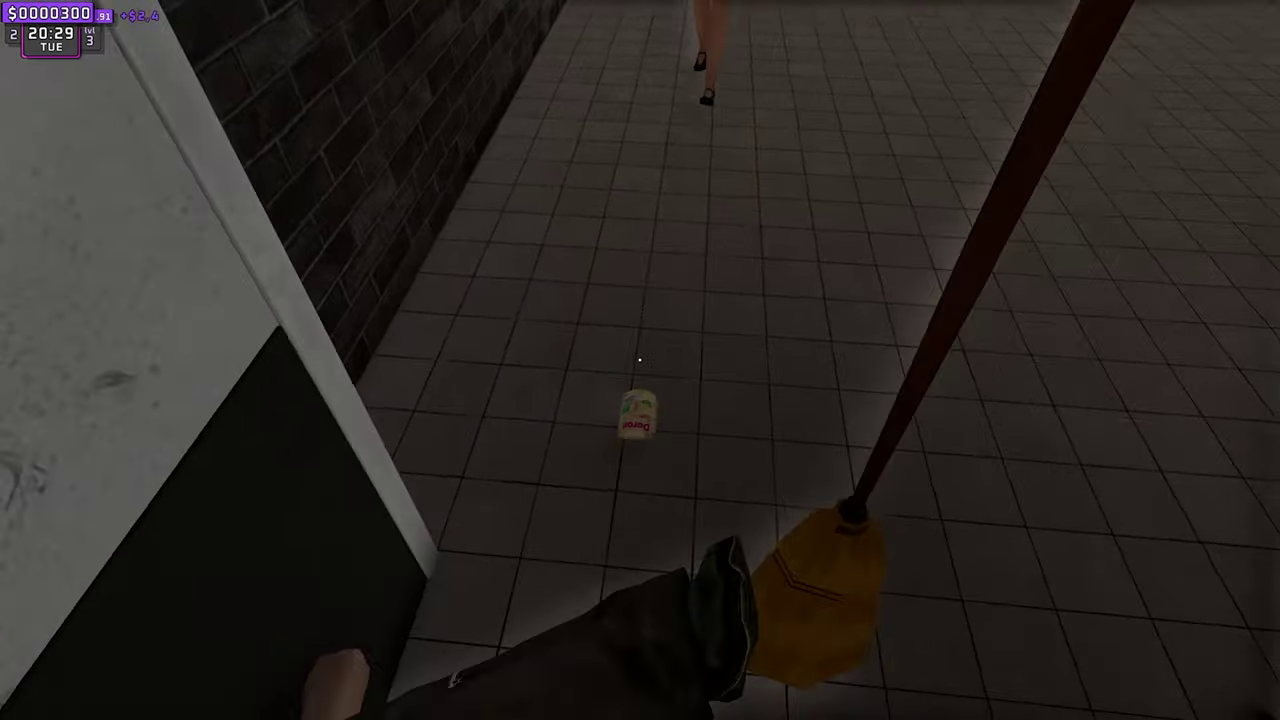
click(640, 360)
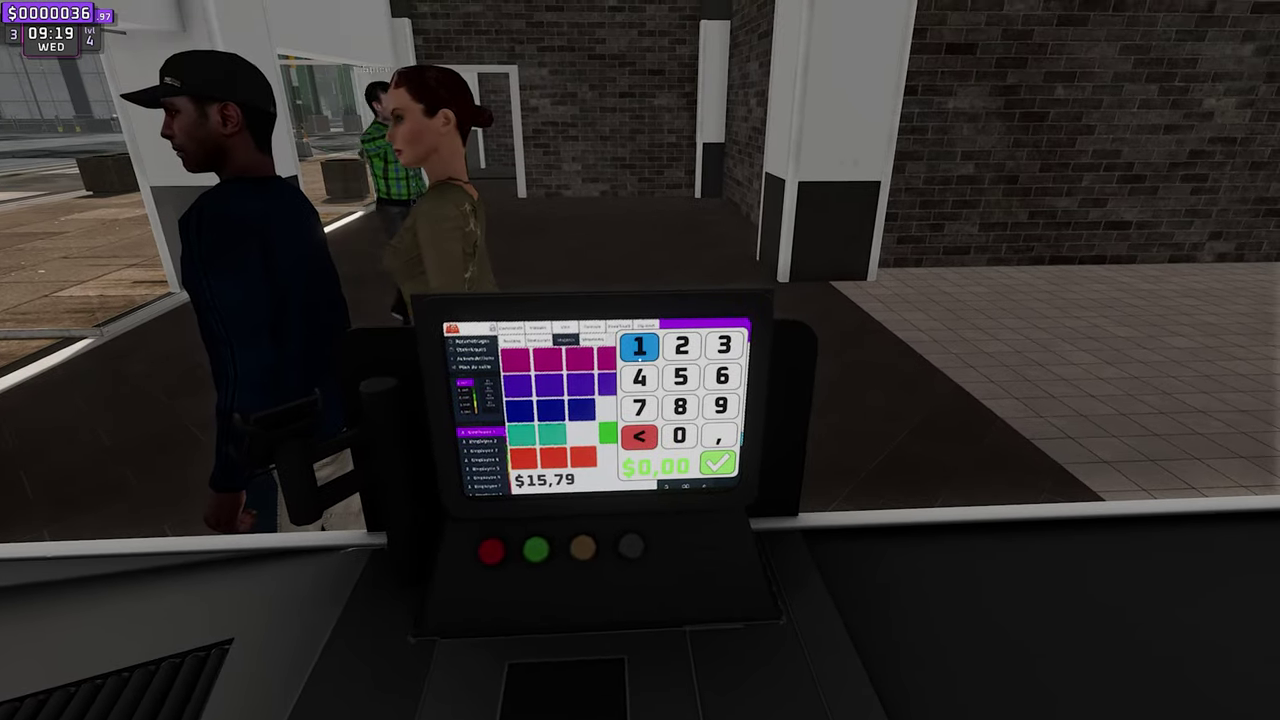
Complete a card payment, then a cash sale with $10 and two $1 bills change.
click(640, 360)
click(640, 360)
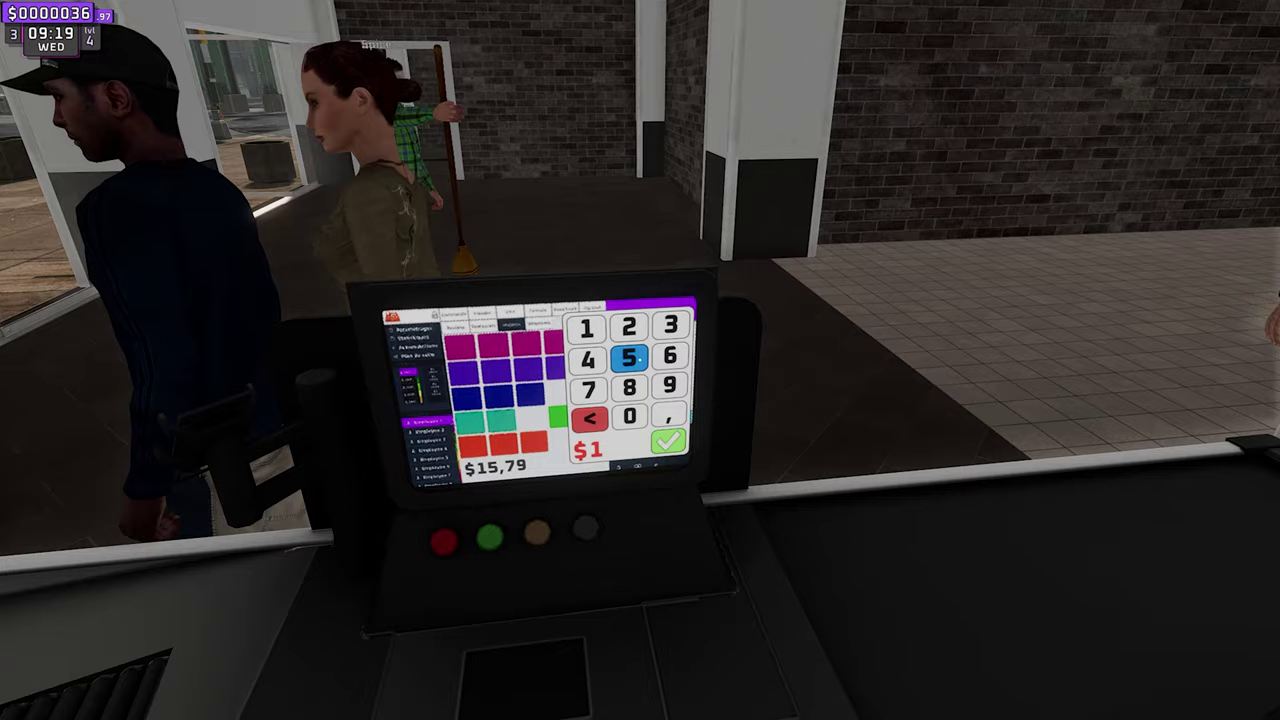
click(640, 360)
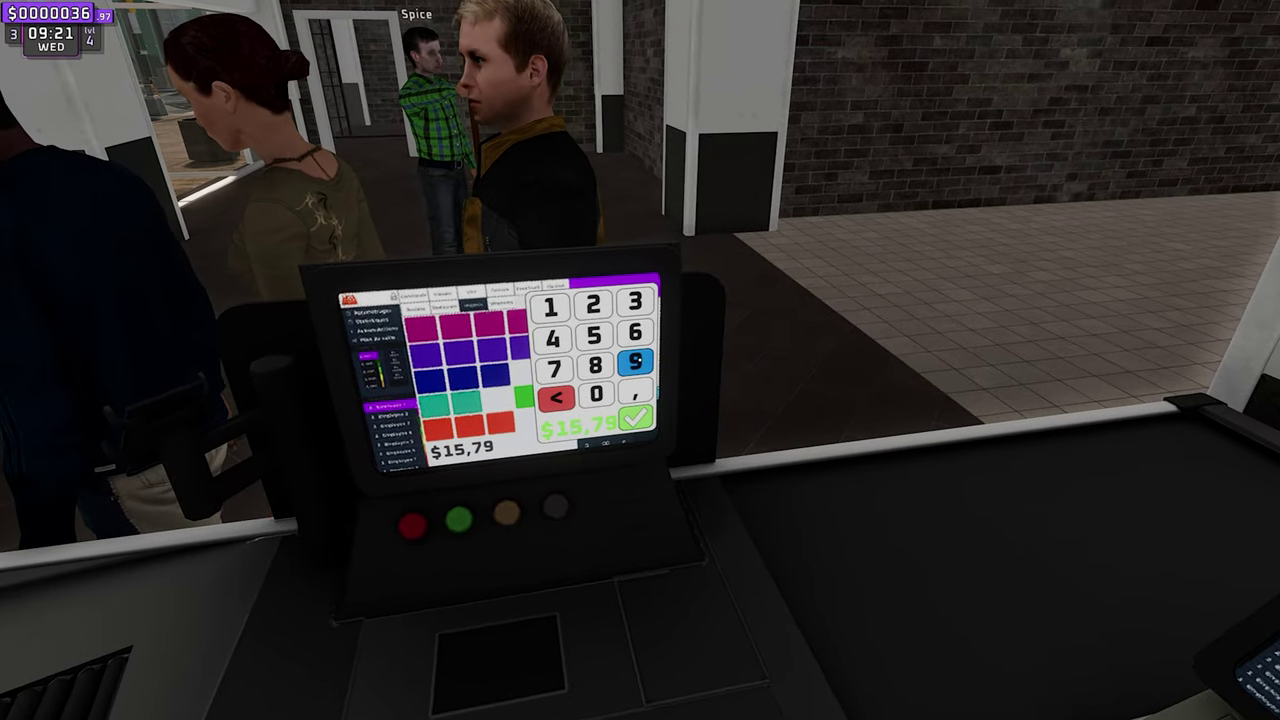
click(640, 360)
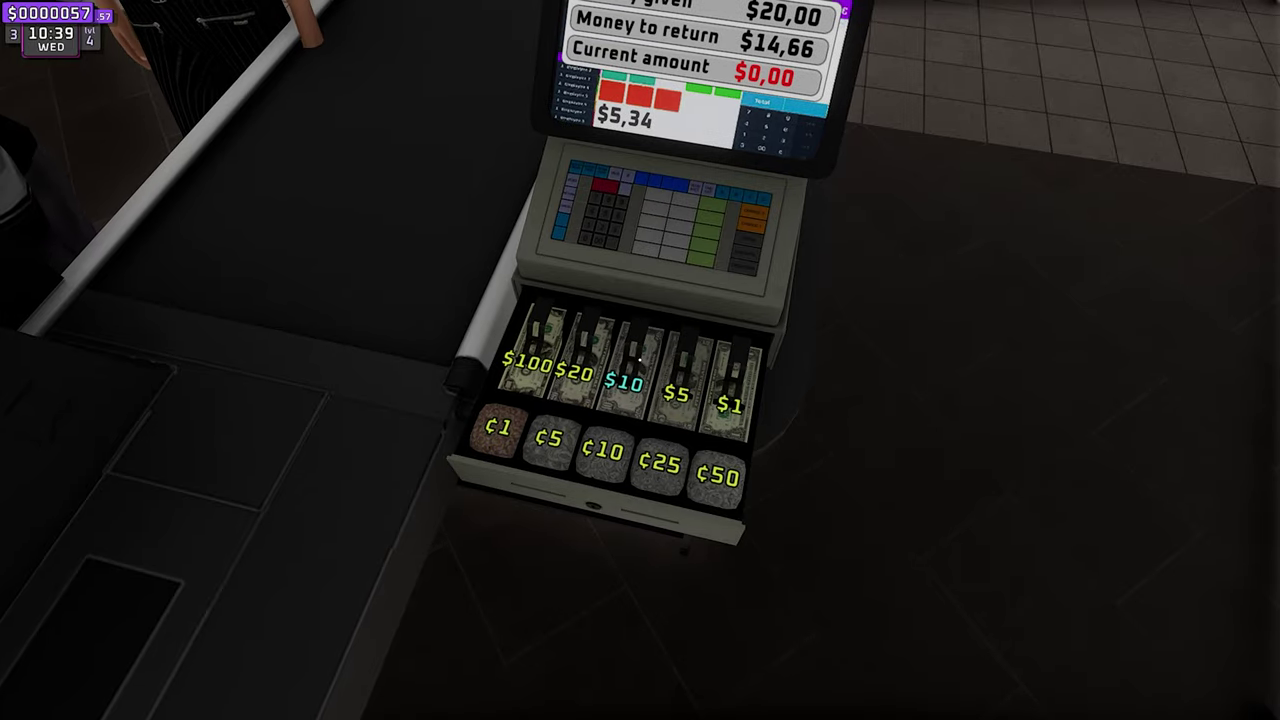
click(640, 360)
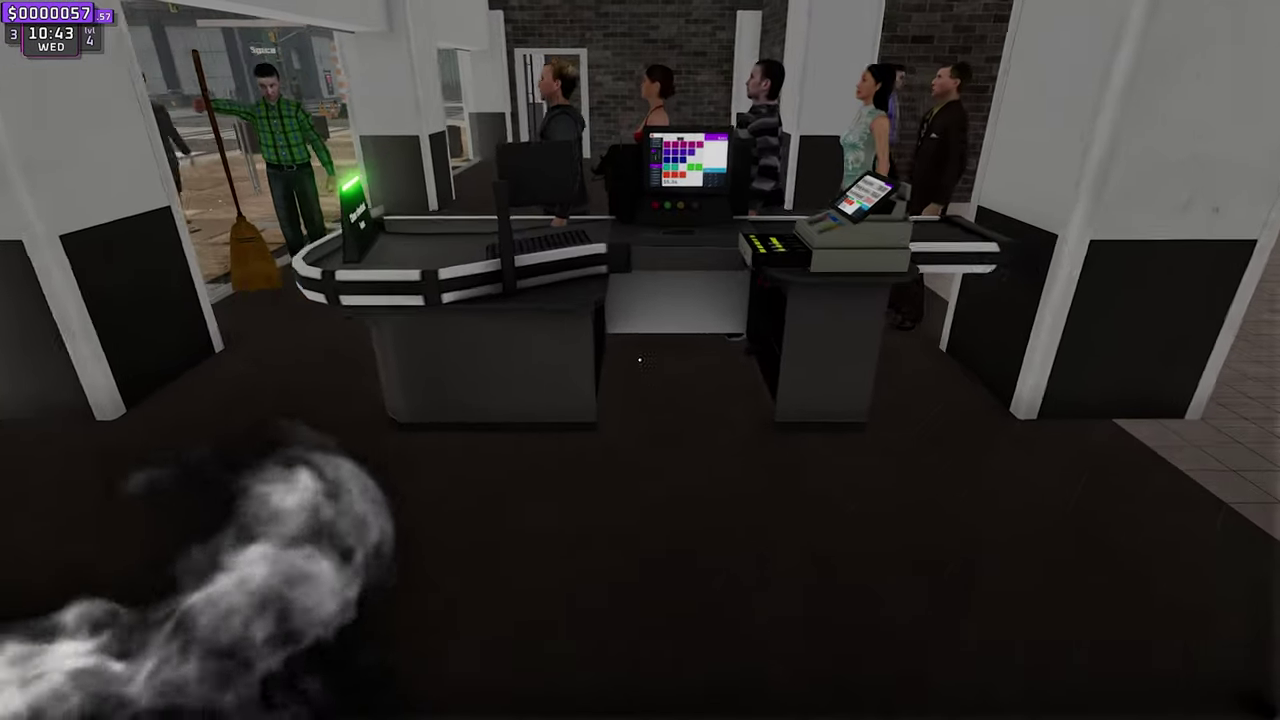
click(640, 360)
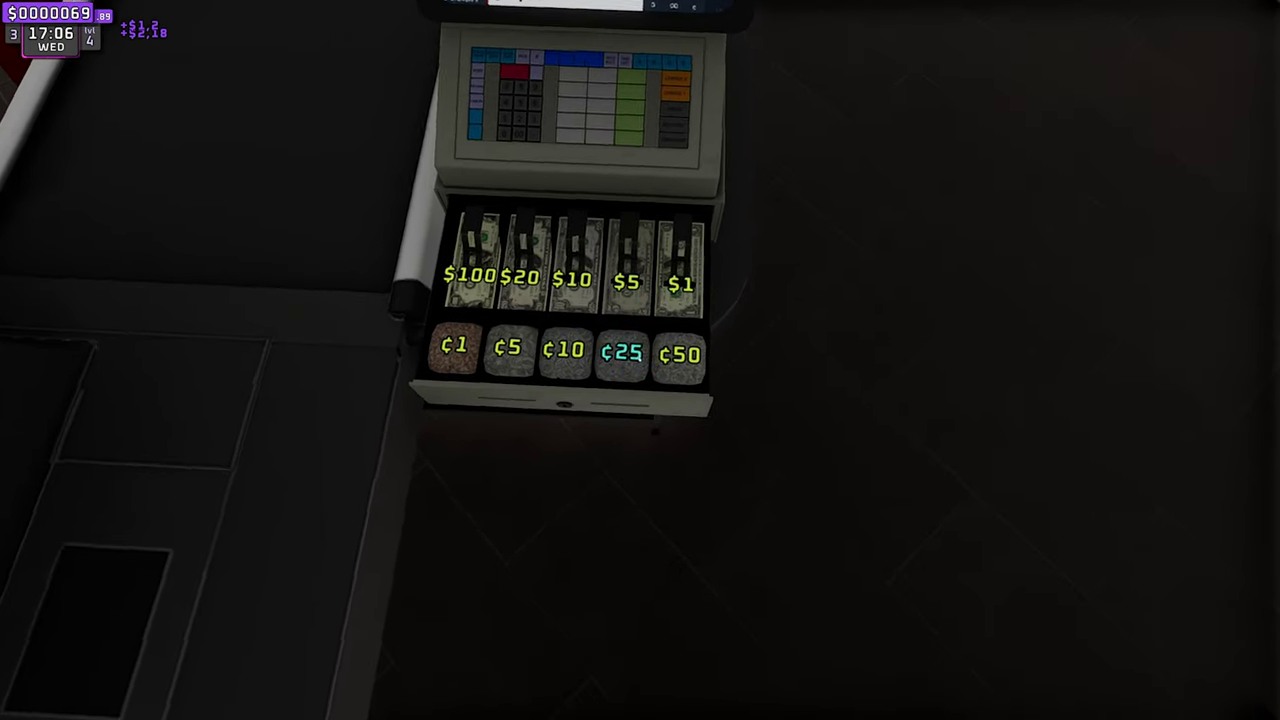
click(640, 360)
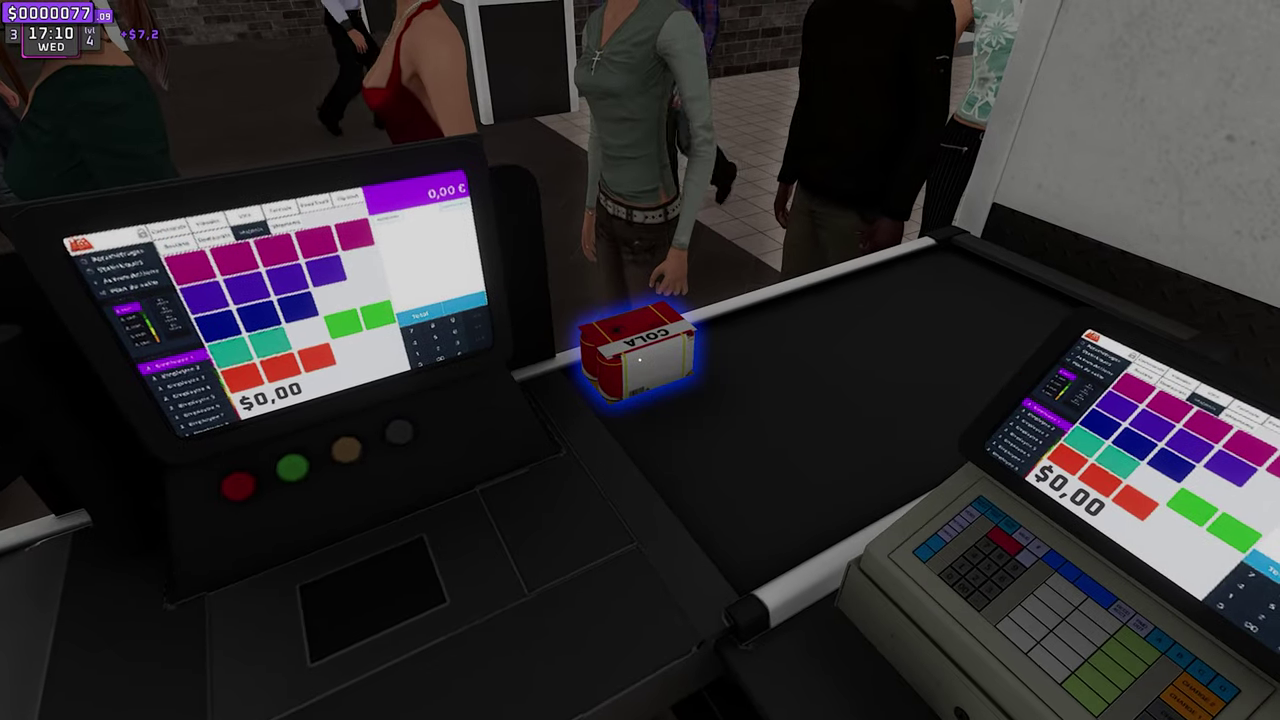
Scan the next customers' belt items and take cash, returning a $1 bill as change.
click(640, 360)
click(640, 360)
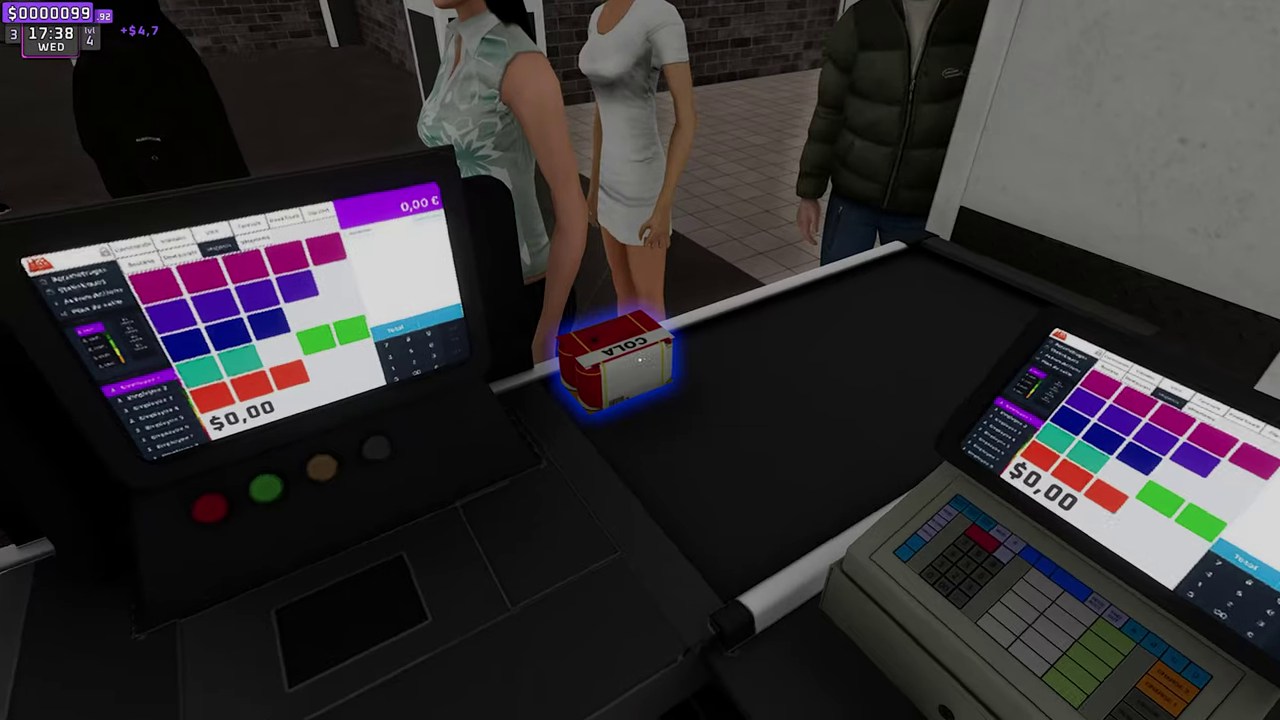
click(640, 360)
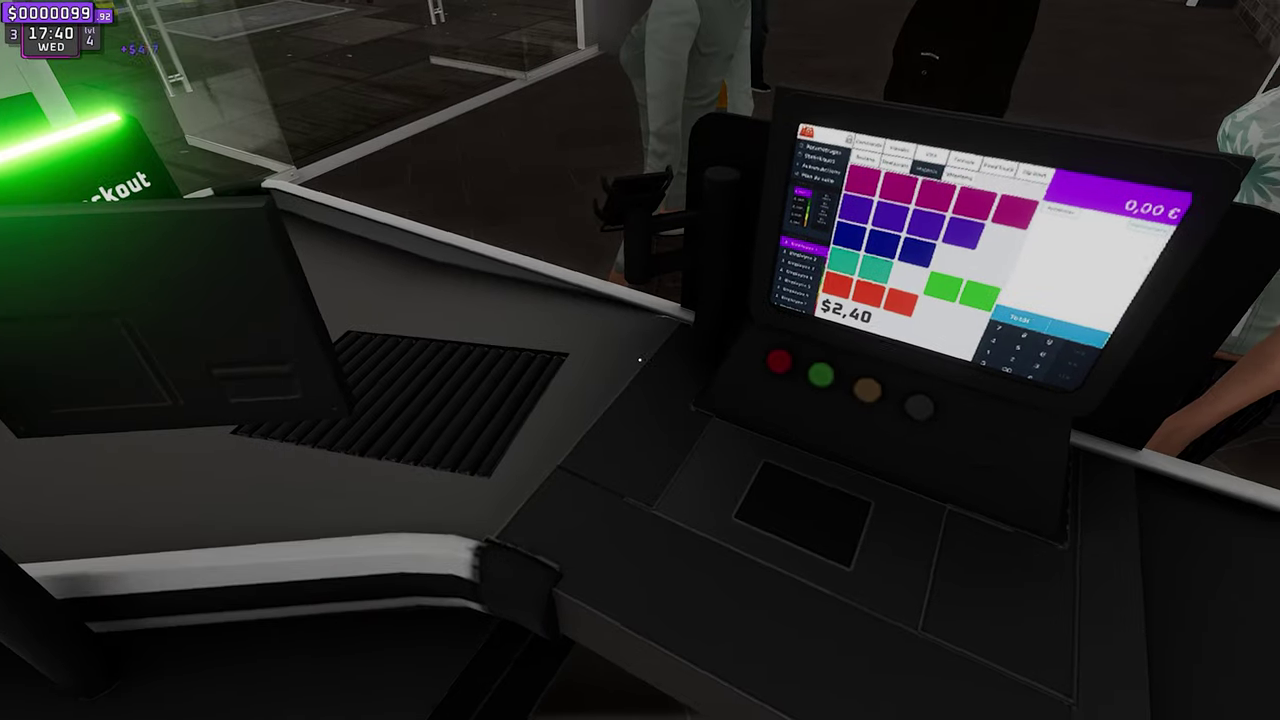
click(640, 360)
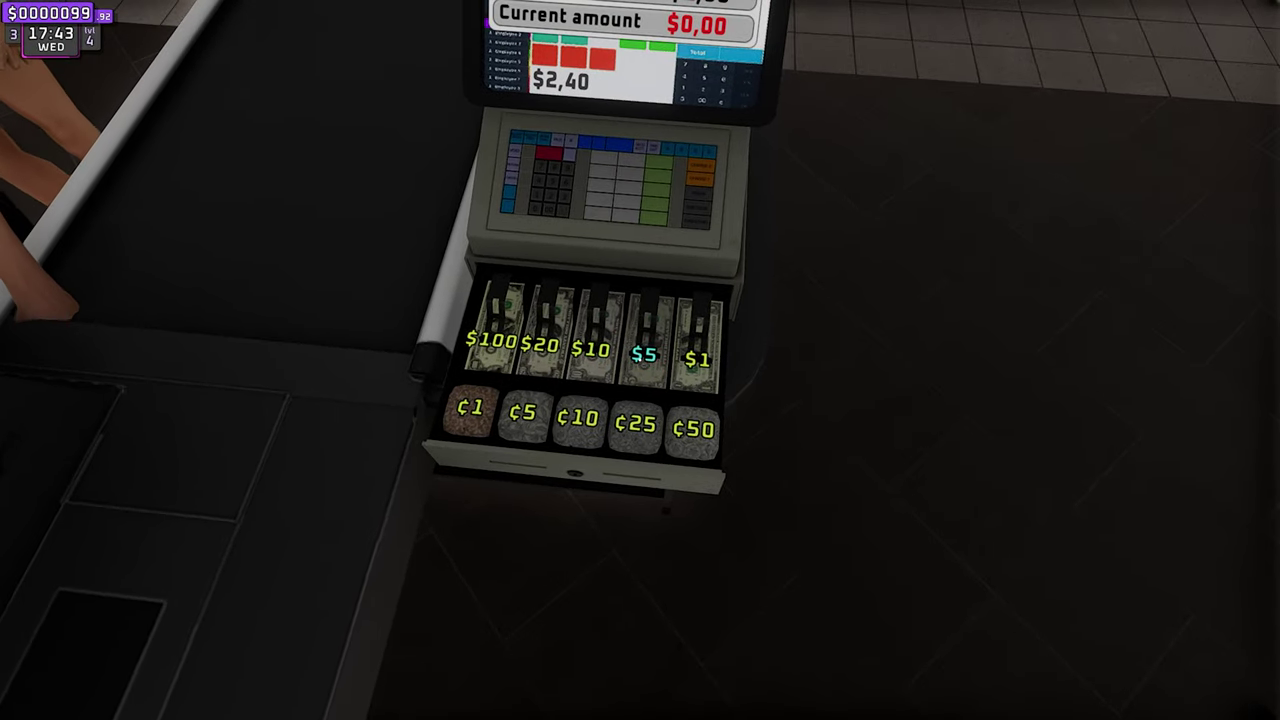
click(640, 360)
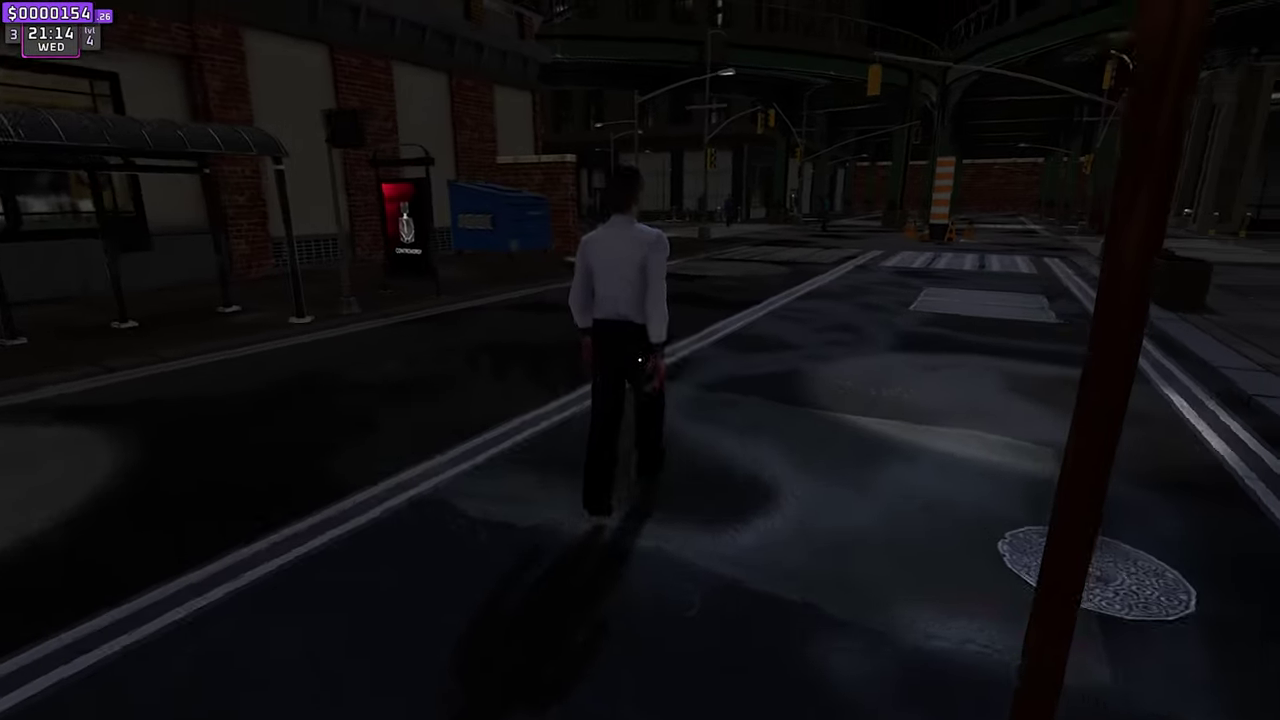
Hit a passerby with the broom, finish the change, then complete a $20 cash sale.
click(640, 360)
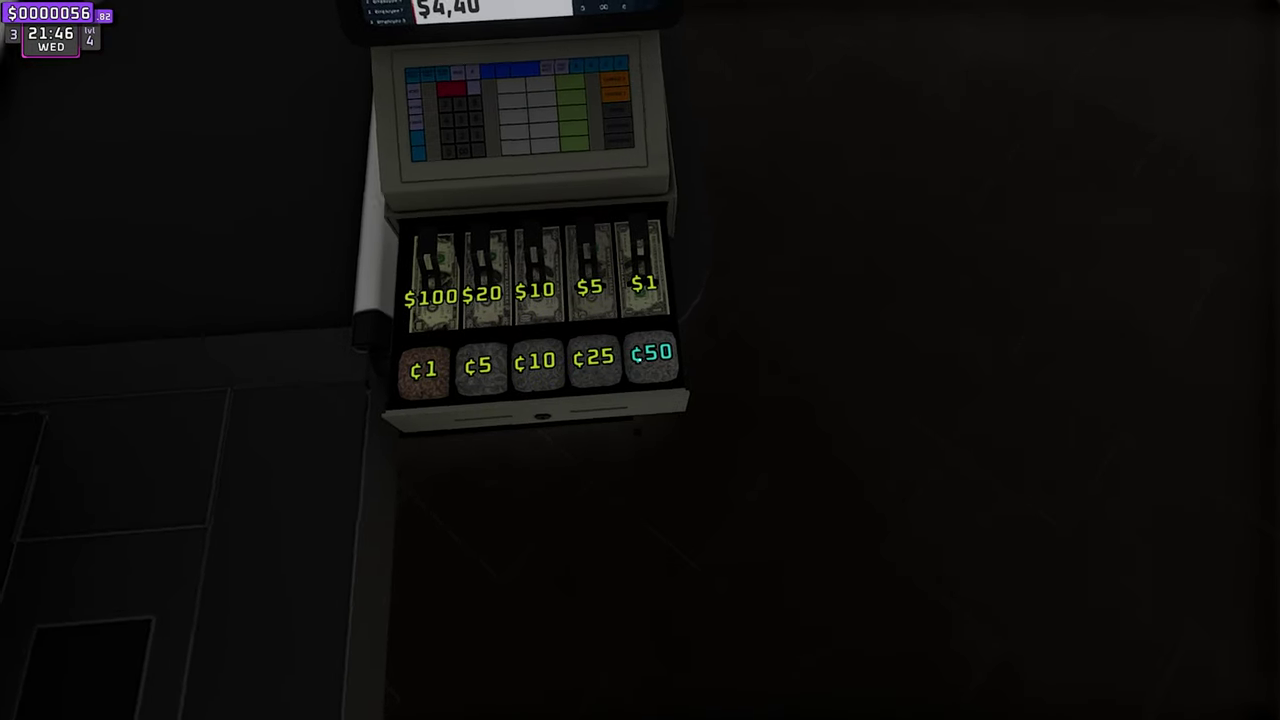
click(640, 360)
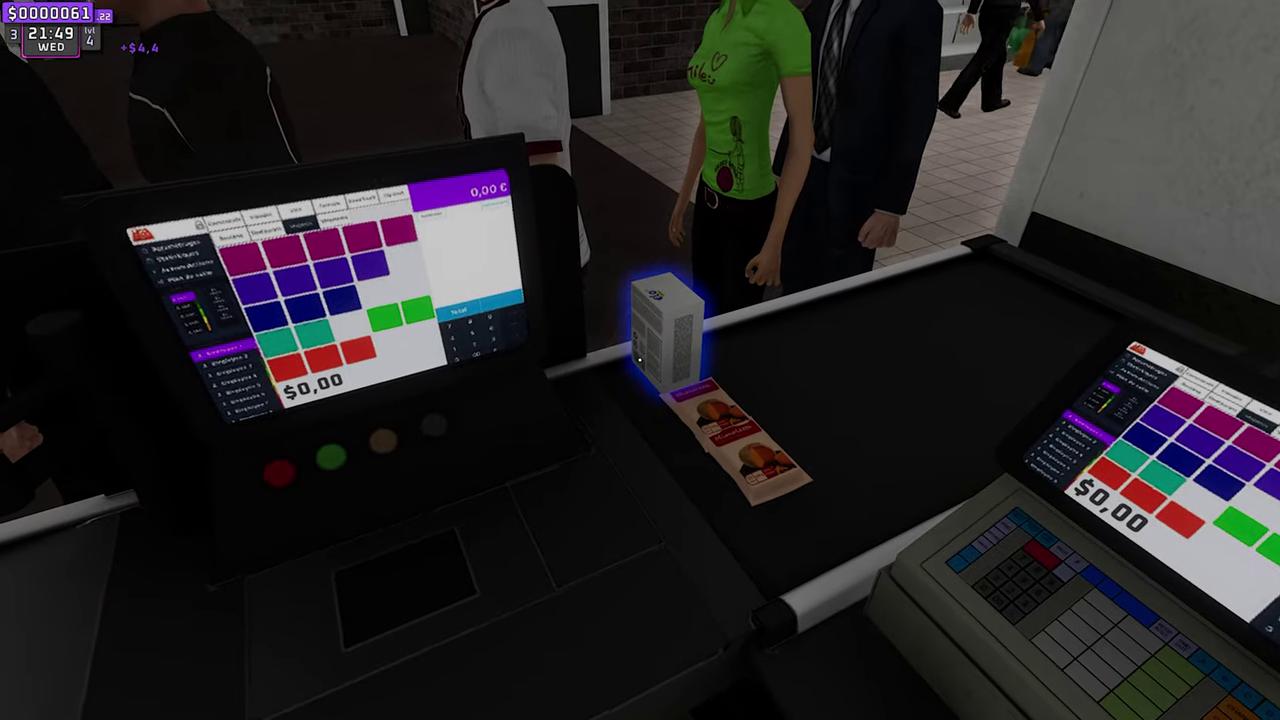
click(640, 360)
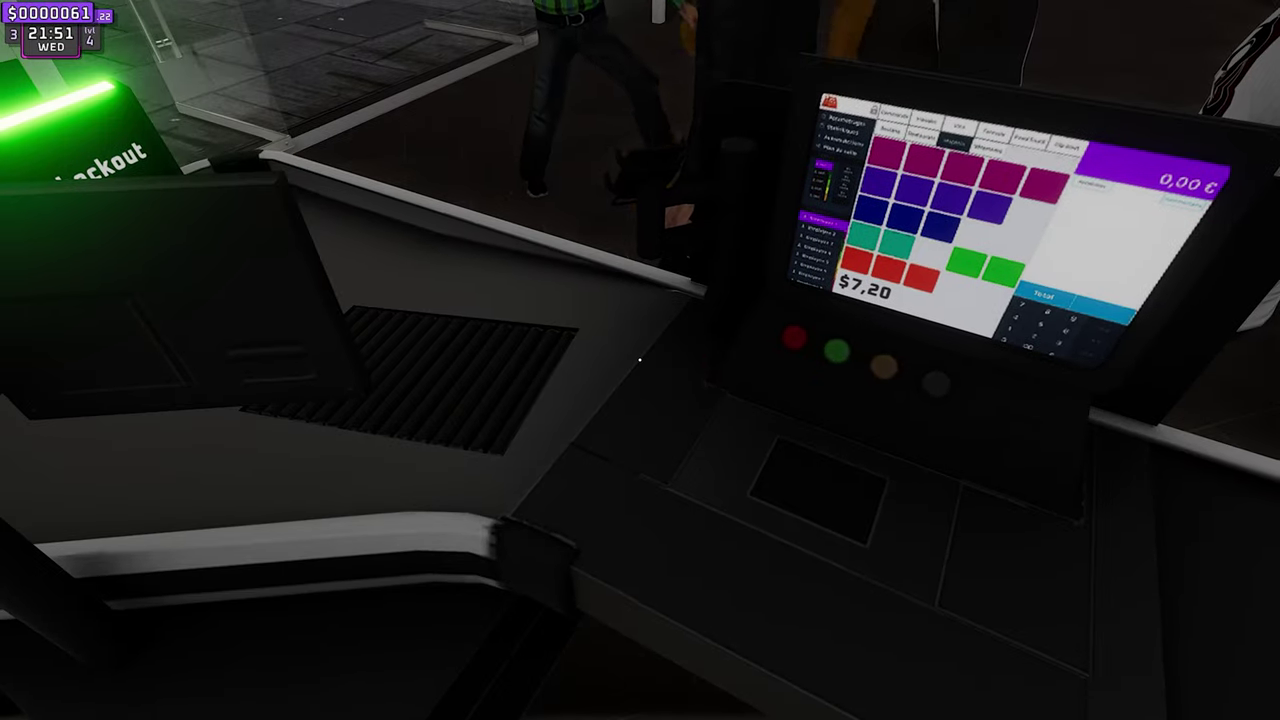
click(640, 360)
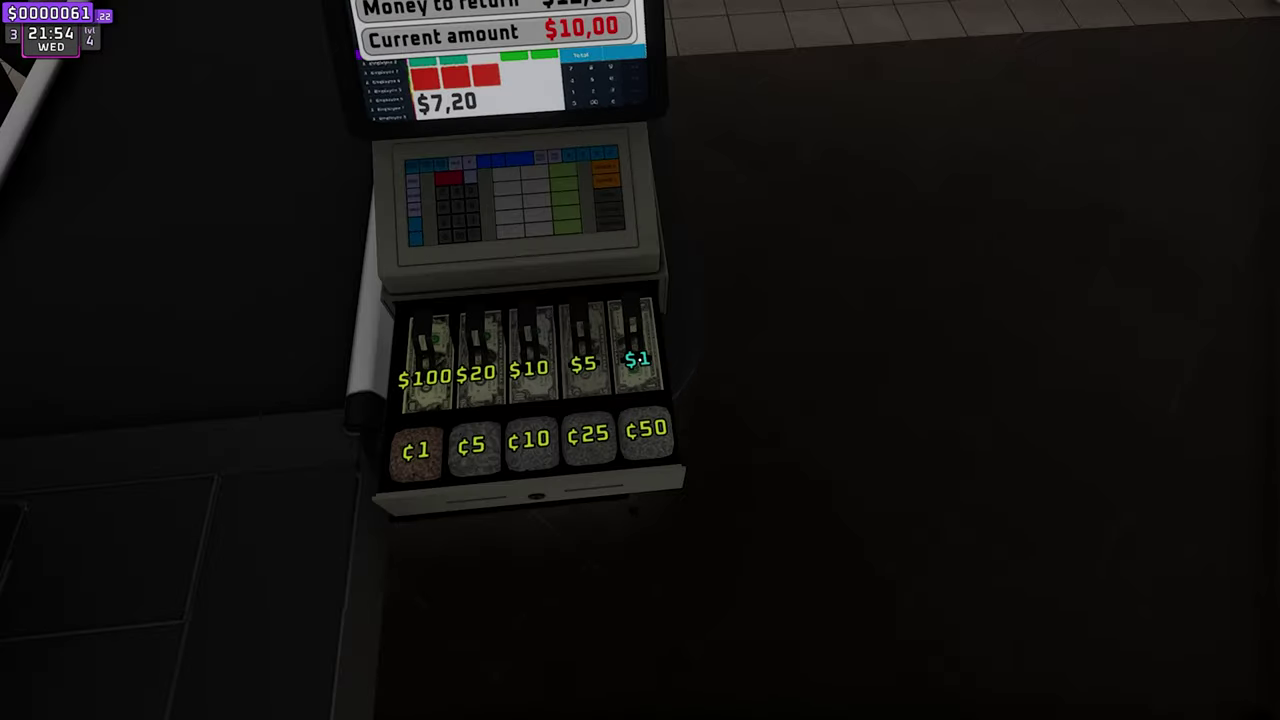
click(640, 360)
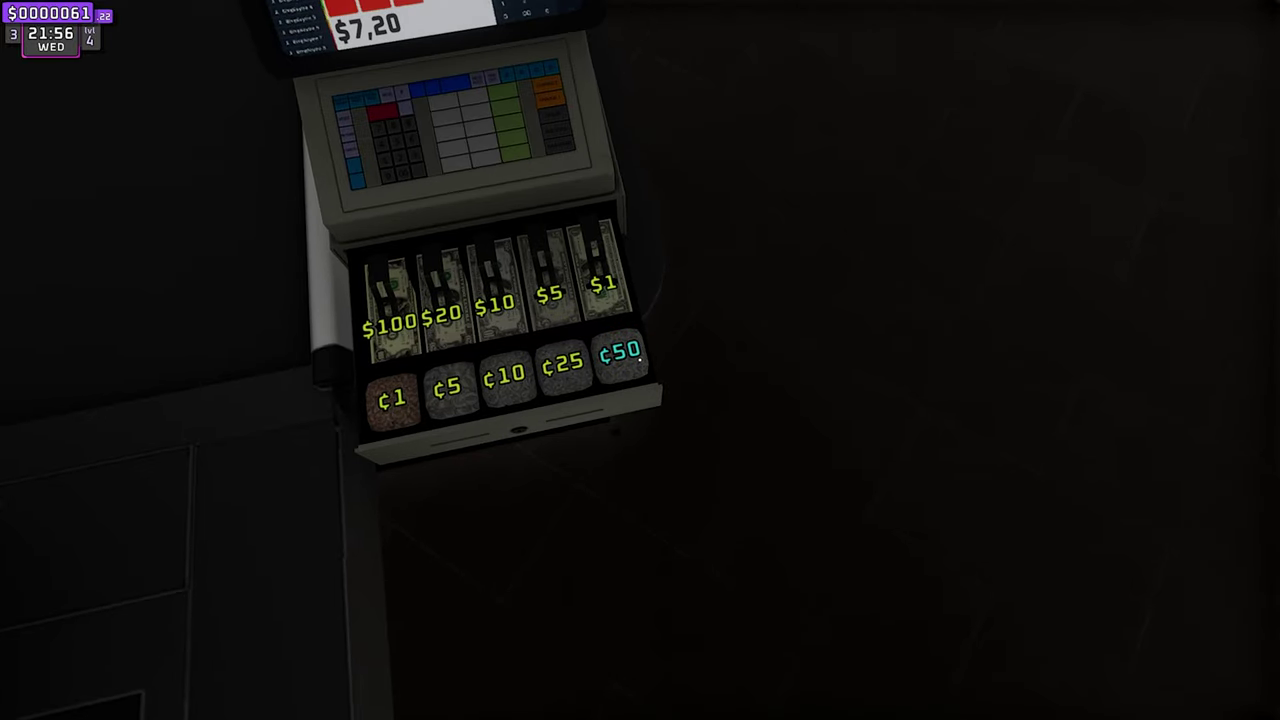
click(640, 360)
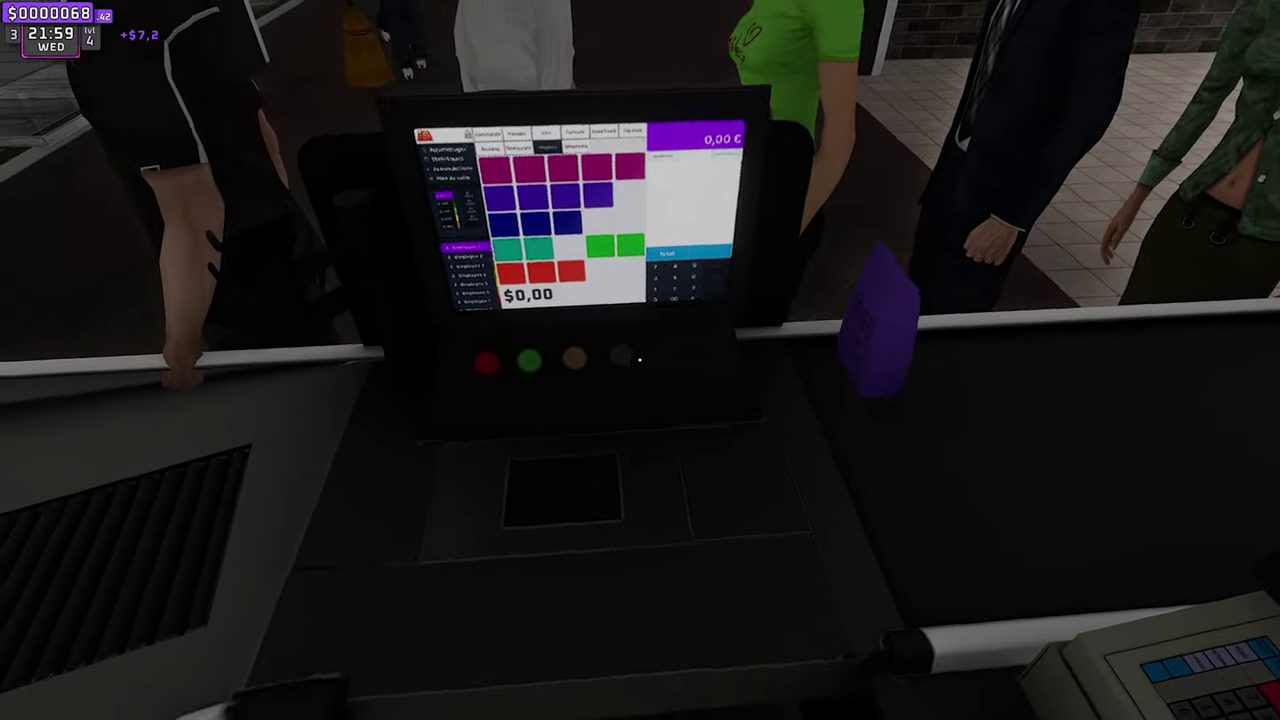
Scan the next customer's items, accept their $50 payment, and hit a walking customer.
click(640, 360)
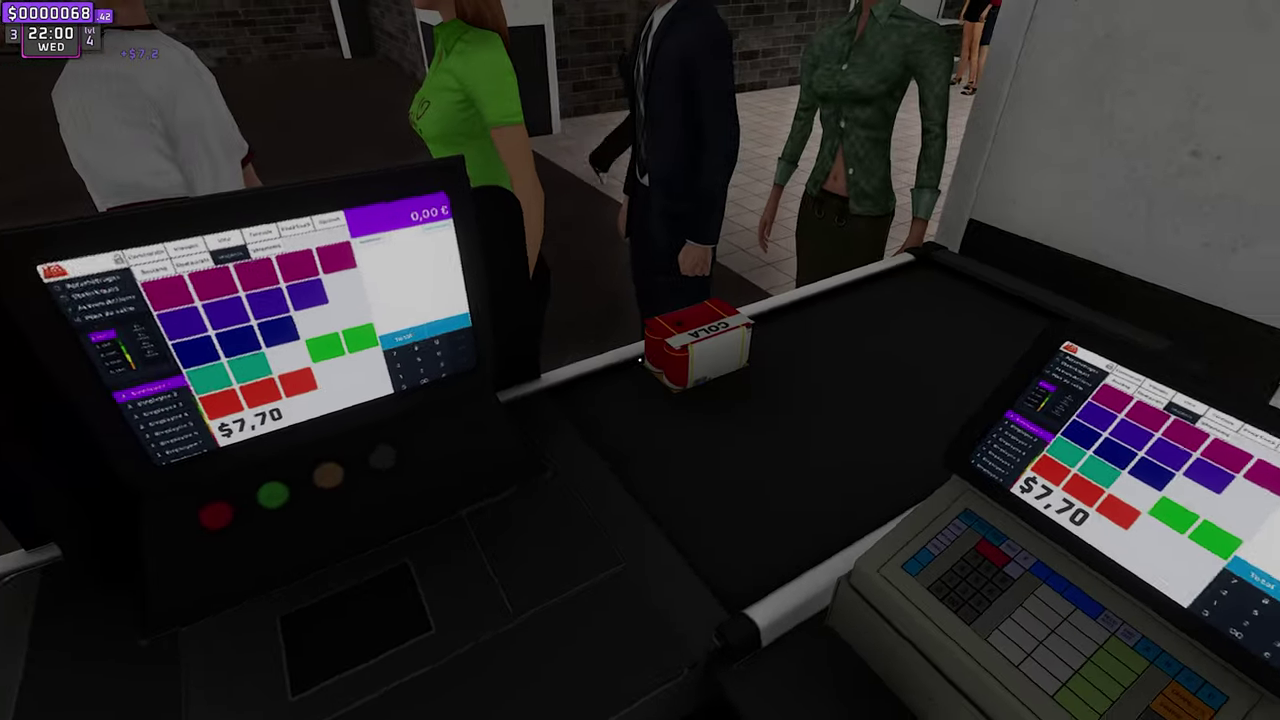
click(640, 360)
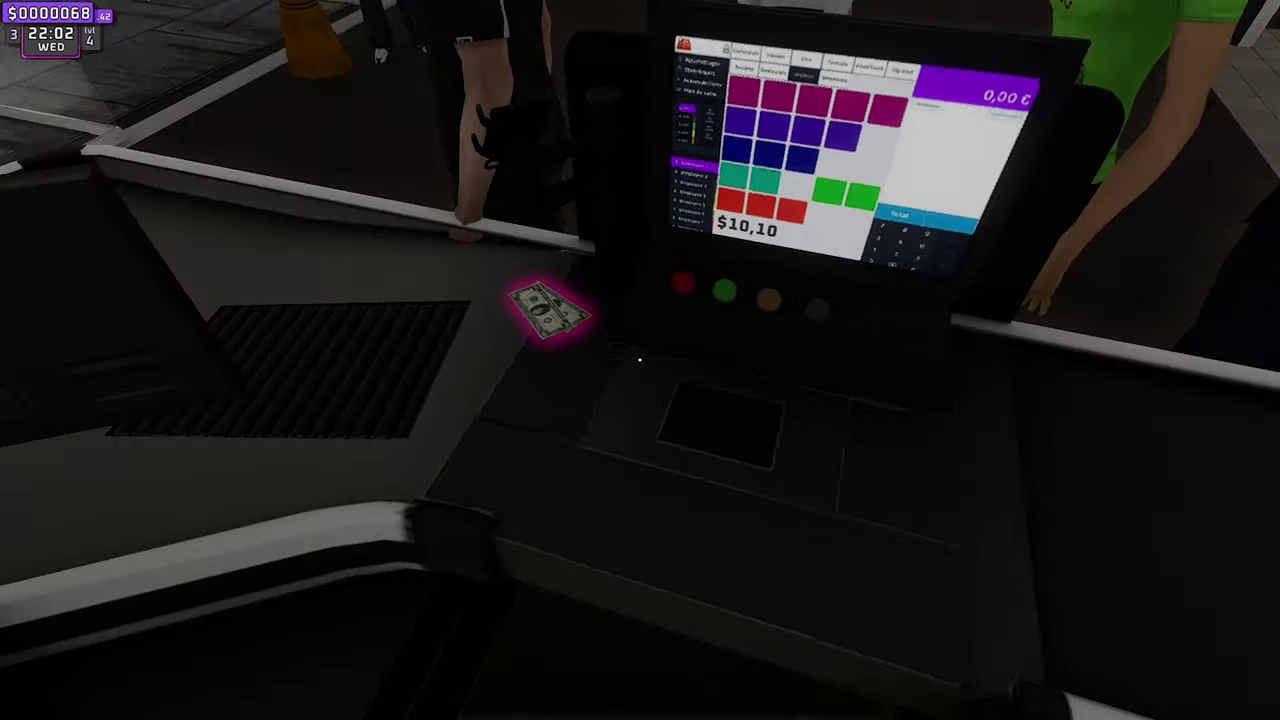
click(640, 360)
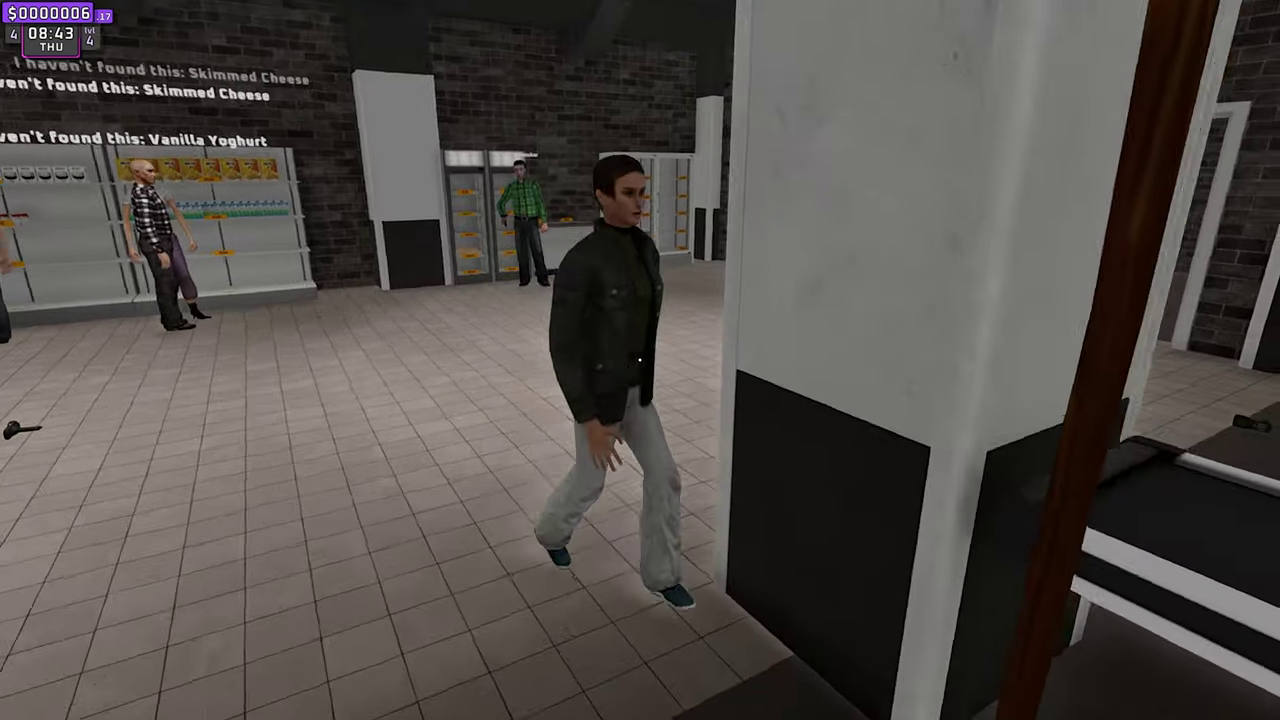
click(640, 360)
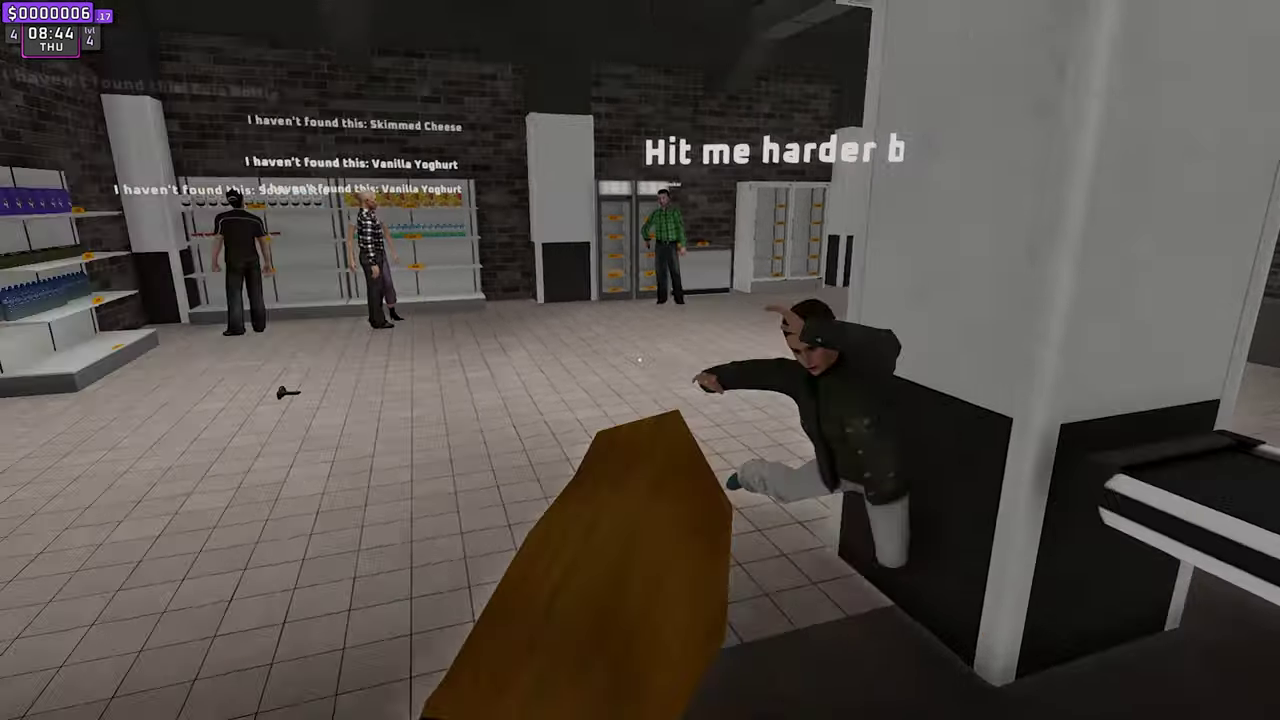